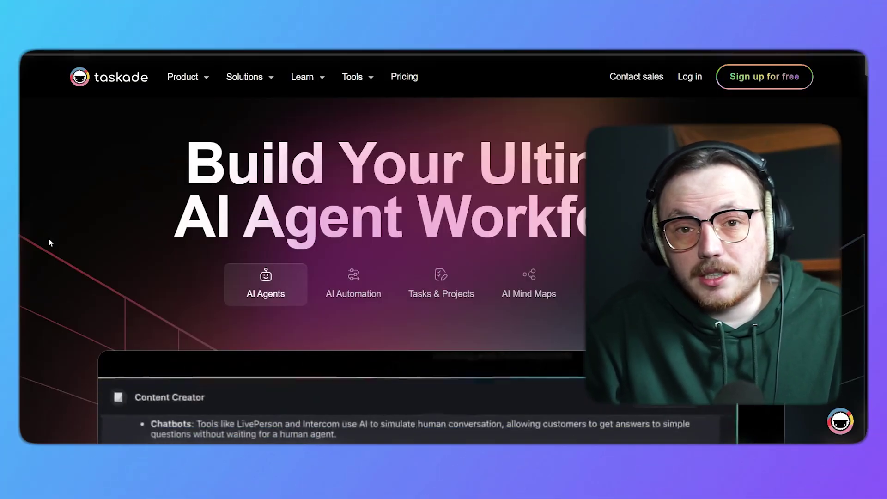
# - Scroll down the Taskade homepage through its feature sections
pyautogui.scroll(-1, 47, 292)
pyautogui.scroll(-3, 48, 292)
pyautogui.scroll(-5, 47, 290)
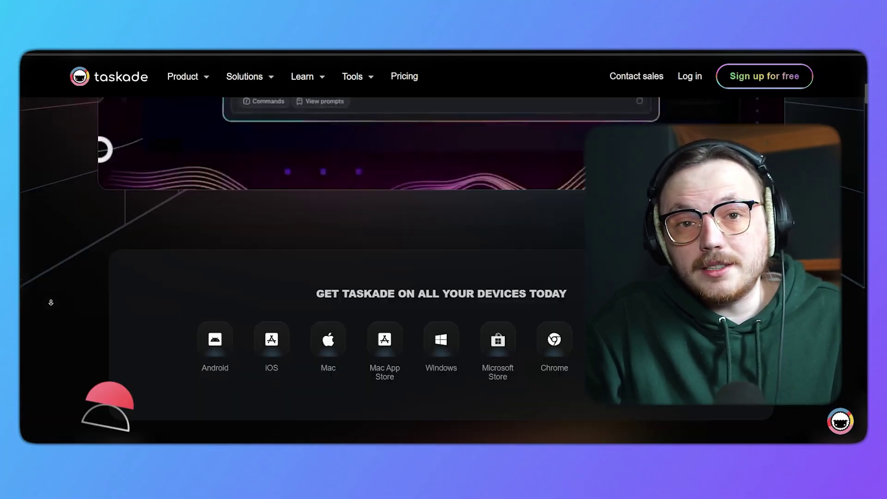
pyautogui.scroll(-5, 46, 286)
pyautogui.scroll(-2, 47, 283)
pyautogui.scroll(-2, 47, 283)
pyautogui.scroll(-1, 47, 281)
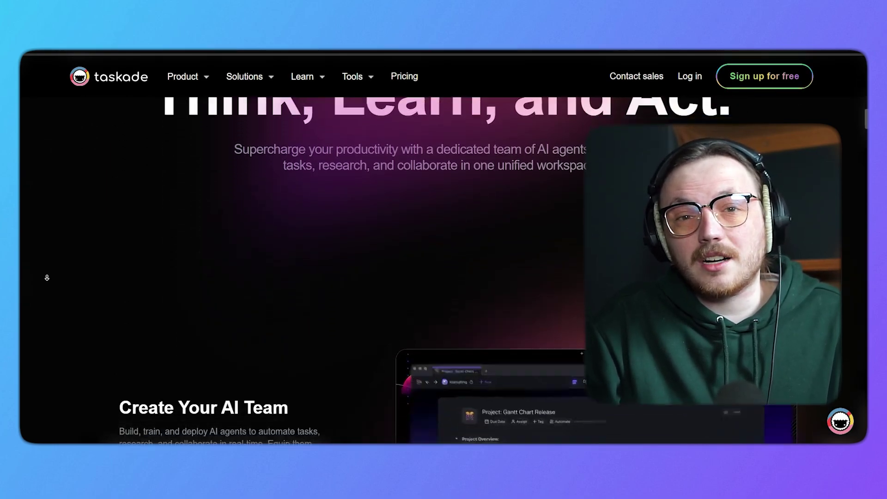
pyautogui.scroll(-2, 48, 279)
pyautogui.scroll(-1, 50, 278)
pyautogui.scroll(-2, 52, 278)
pyautogui.scroll(-1, 50, 278)
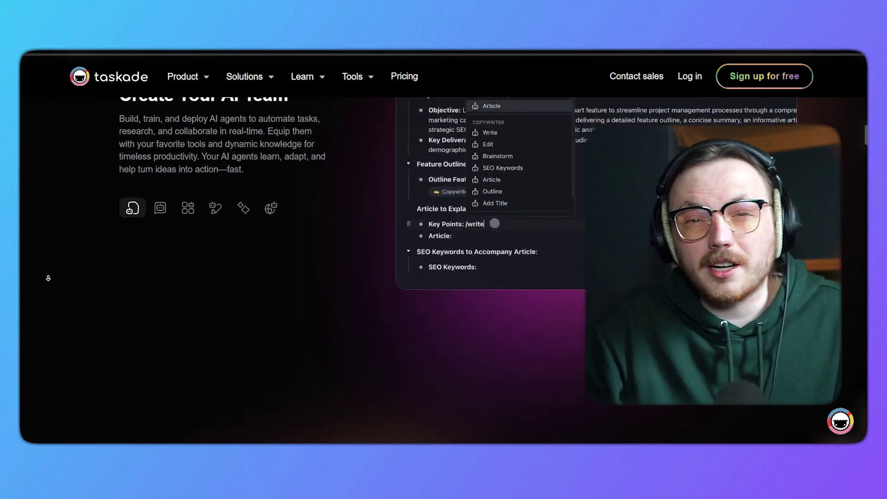
pyautogui.scroll(-2, 49, 278)
pyautogui.scroll(-2, 48, 277)
pyautogui.scroll(-2, 48, 278)
pyautogui.scroll(-2, 48, 278)
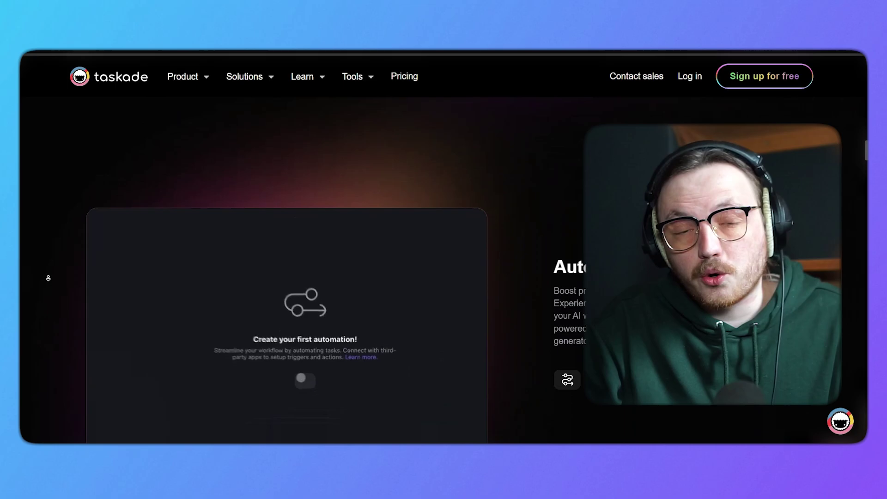
pyautogui.scroll(-2, 48, 277)
pyautogui.scroll(-2, 48, 278)
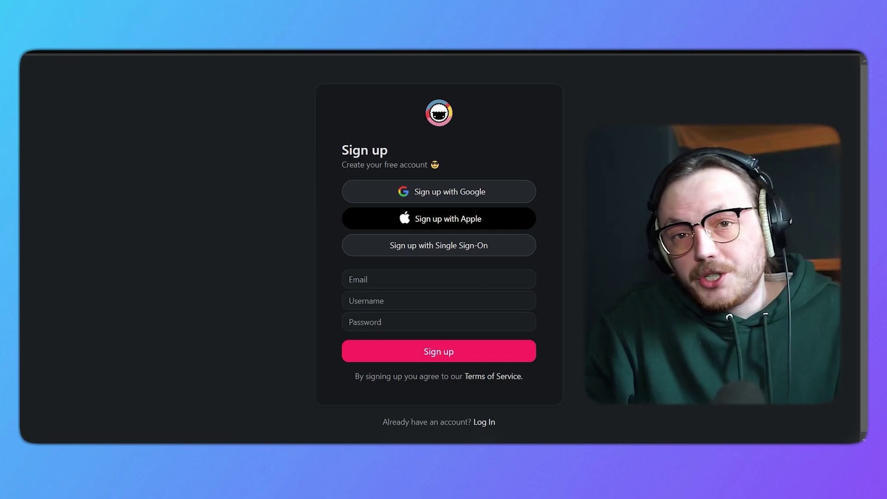
# - Sign up with a Google account, confirm it, and choose 'For work' use
pyautogui.click(454, 187)
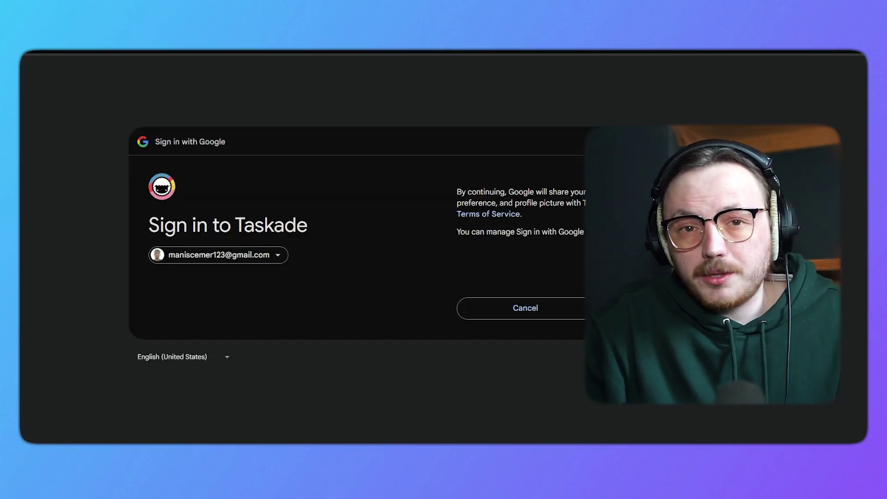
pyautogui.click(670, 308)
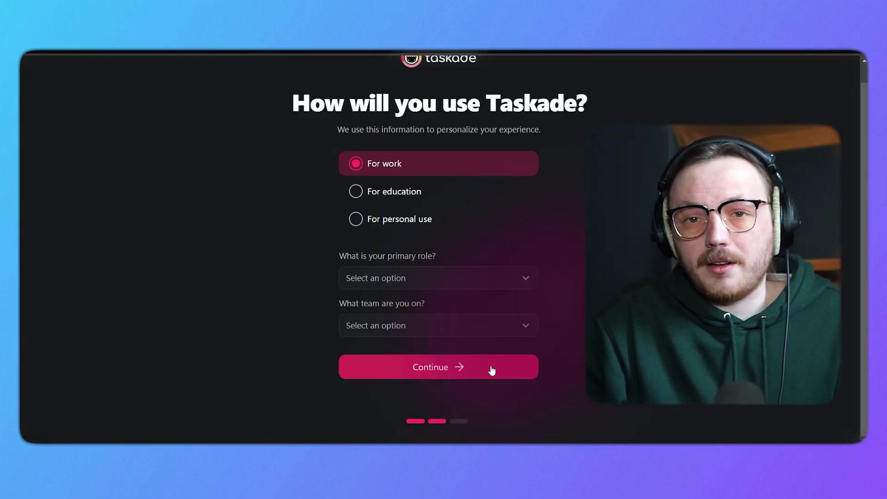
pyautogui.click(451, 361)
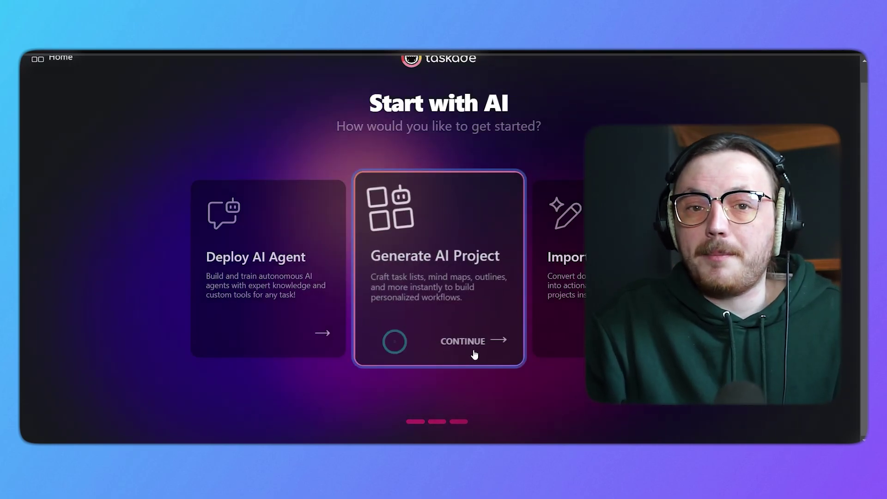
# - Choose Generate AI Project and finish onboarding to reach the Getting Started project
pyautogui.click(481, 343)
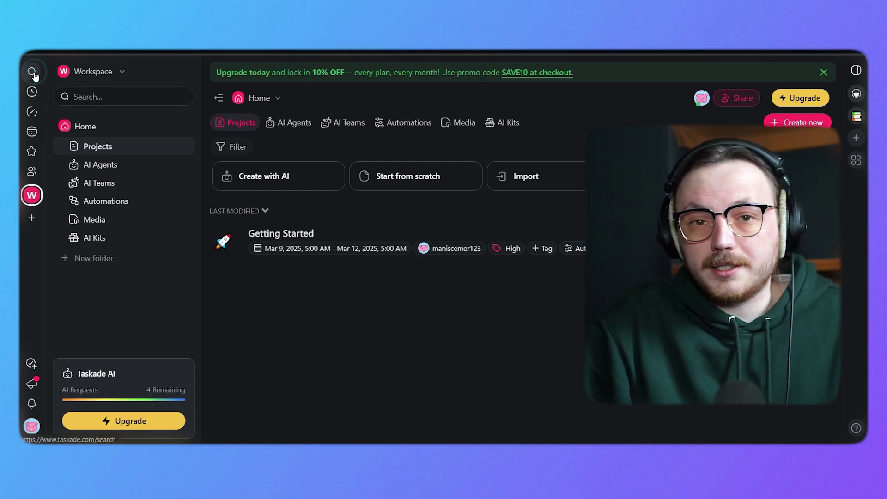
pyautogui.click(32, 73)
pyautogui.click(33, 93)
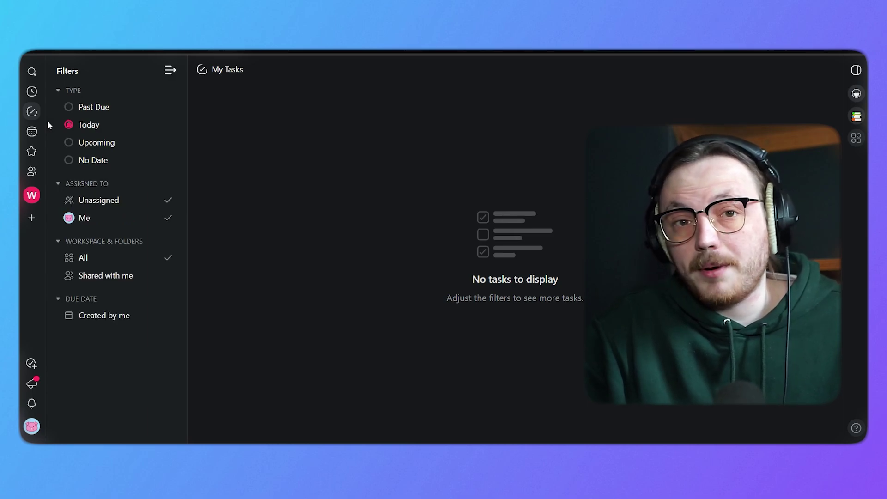
pyautogui.click(47, 131)
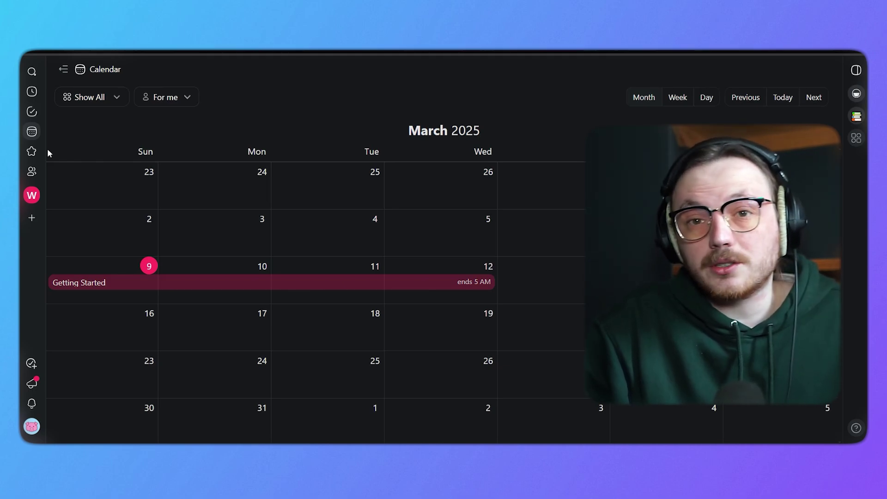
pyautogui.click(33, 151)
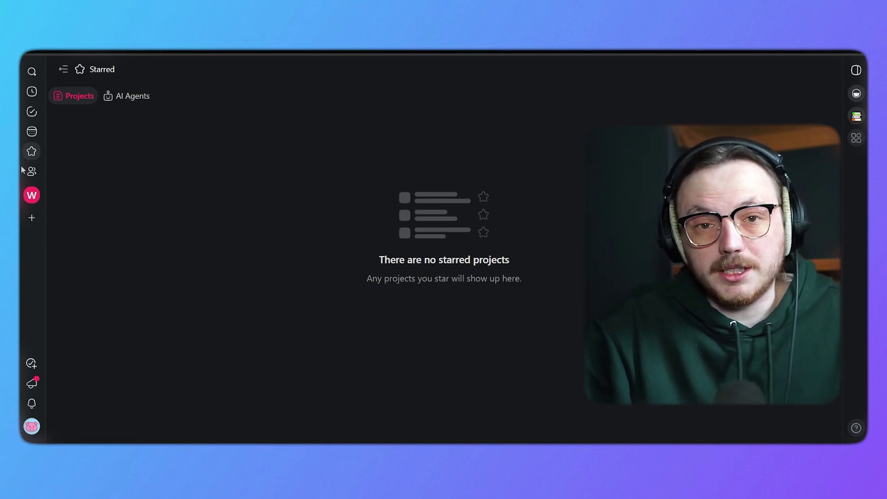
pyautogui.click(30, 172)
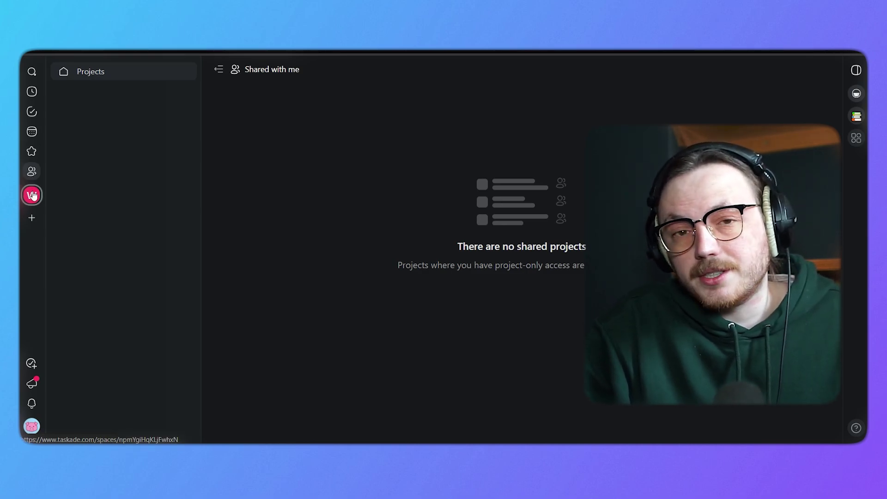
pyautogui.click(32, 195)
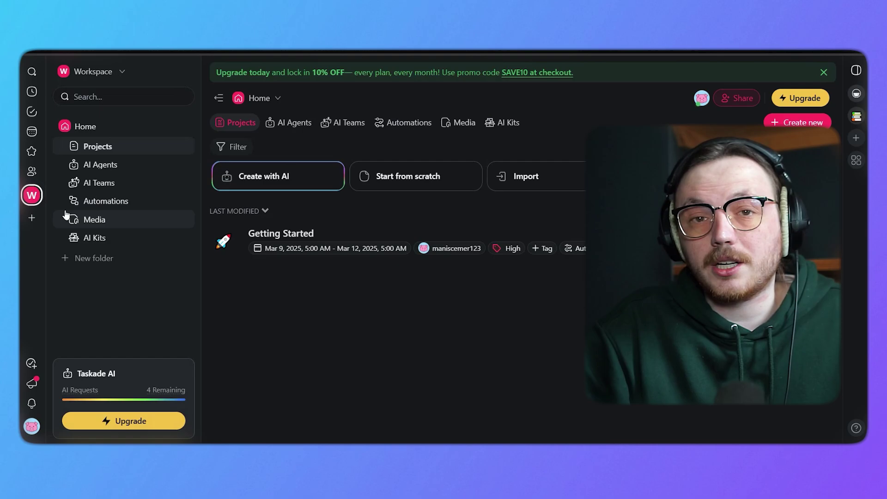
# - Preview the Quick Add, What's new and Activity panels, then open the account menu
pyautogui.click(31, 364)
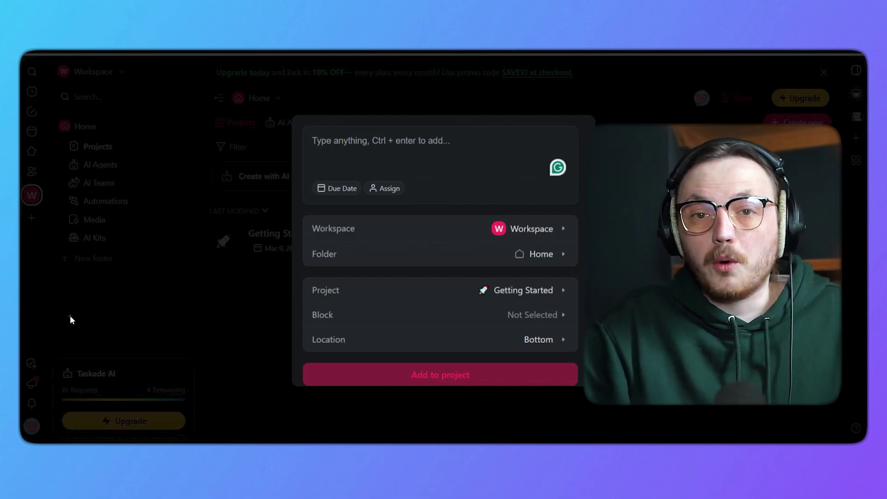
pyautogui.click(70, 315)
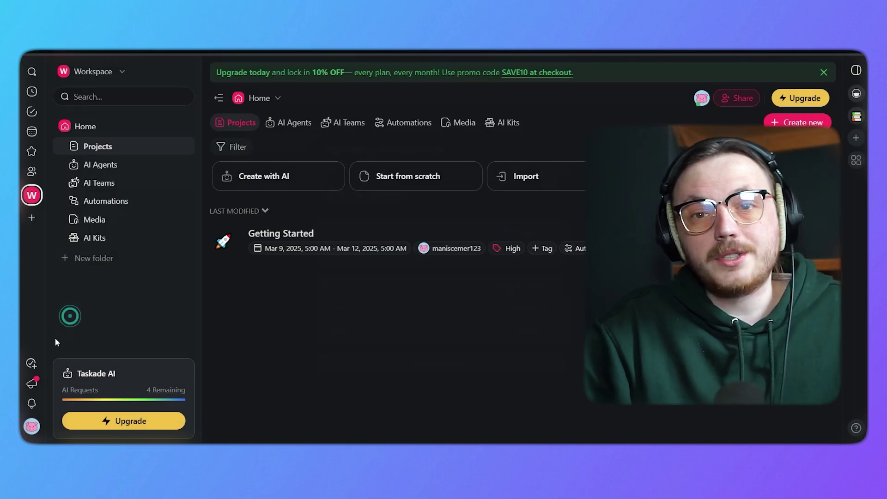
pyautogui.click(36, 382)
pyautogui.click(37, 317)
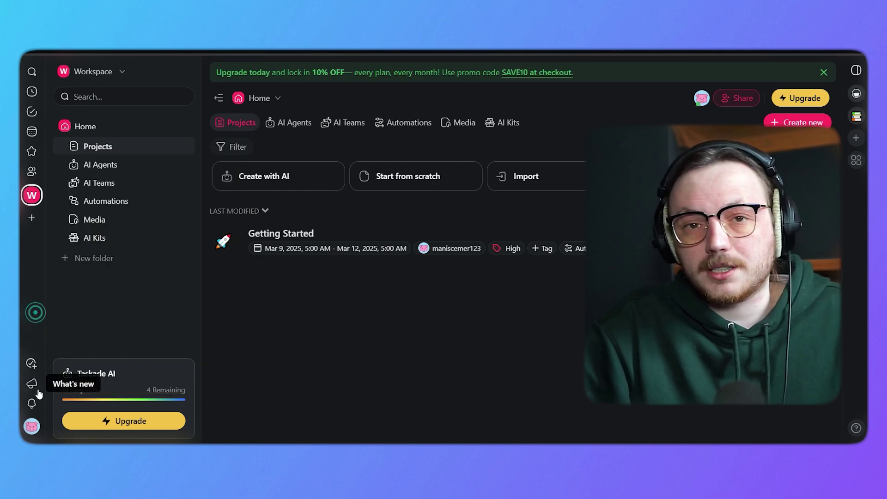
pyautogui.click(33, 403)
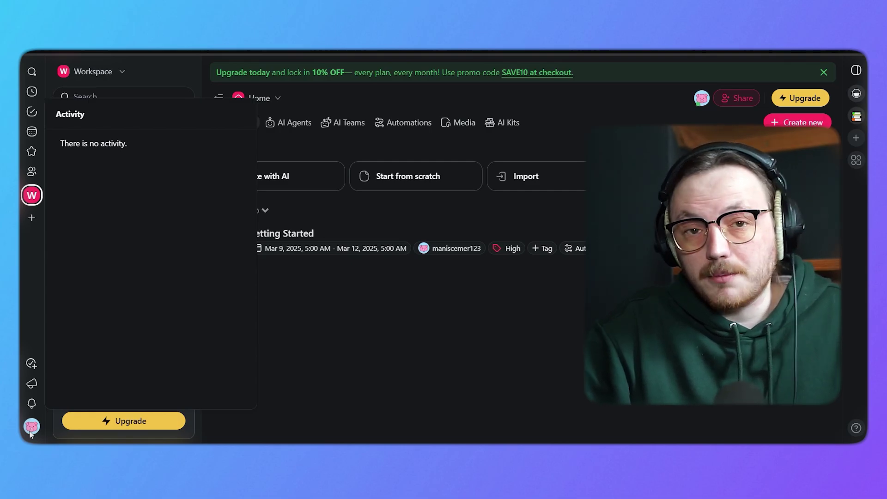
pyautogui.click(32, 426)
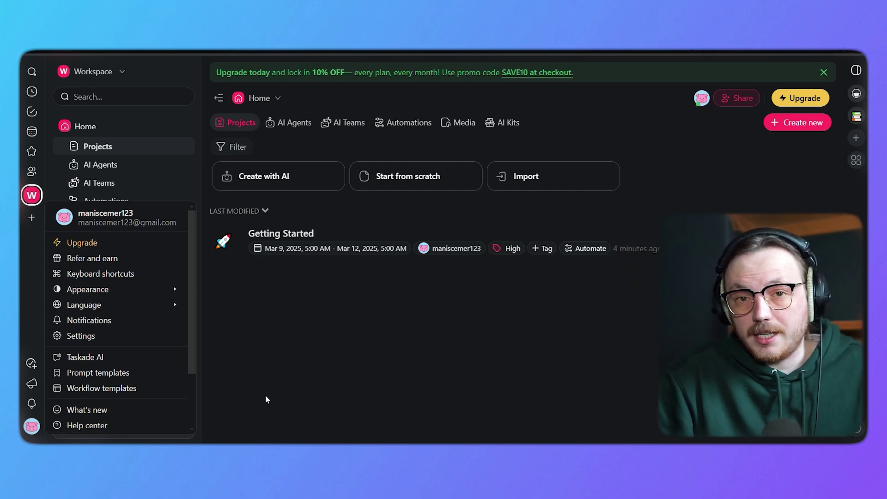
# - Start a new AI agent and fill its description with the Task Manager template
pyautogui.click(266, 399)
pyautogui.click(798, 96)
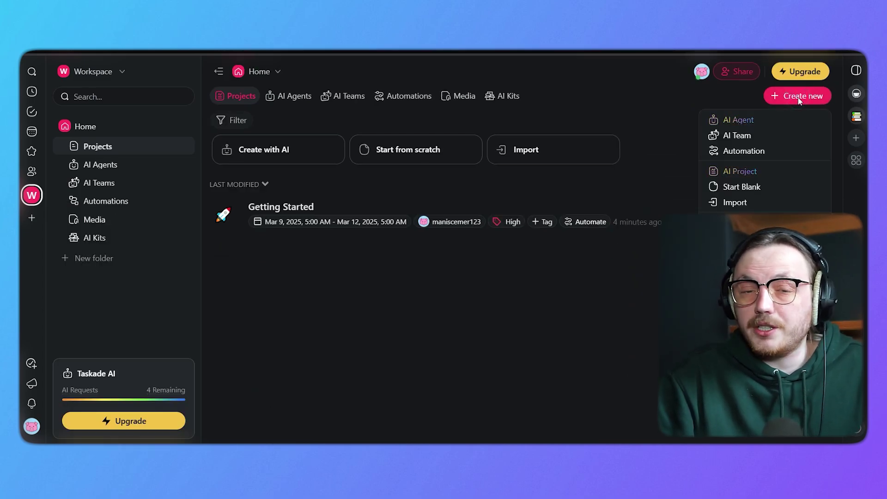
pyautogui.click(741, 120)
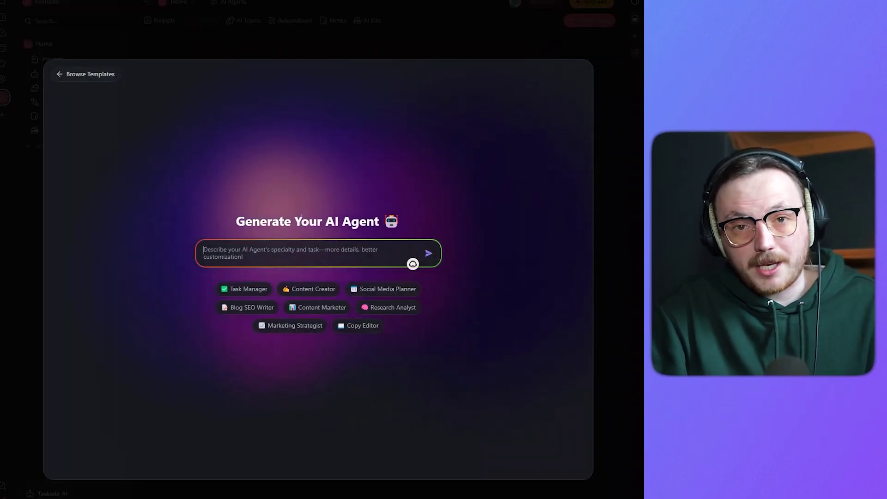
pyautogui.click(235, 289)
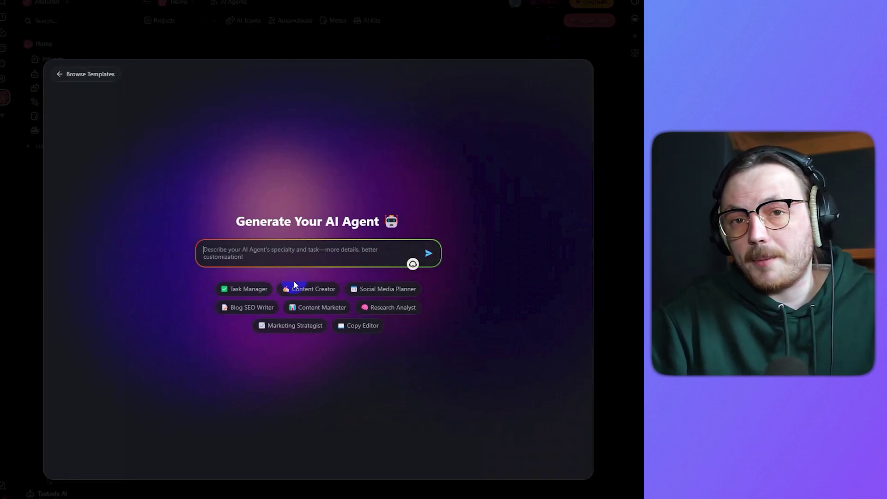
pyautogui.click(248, 291)
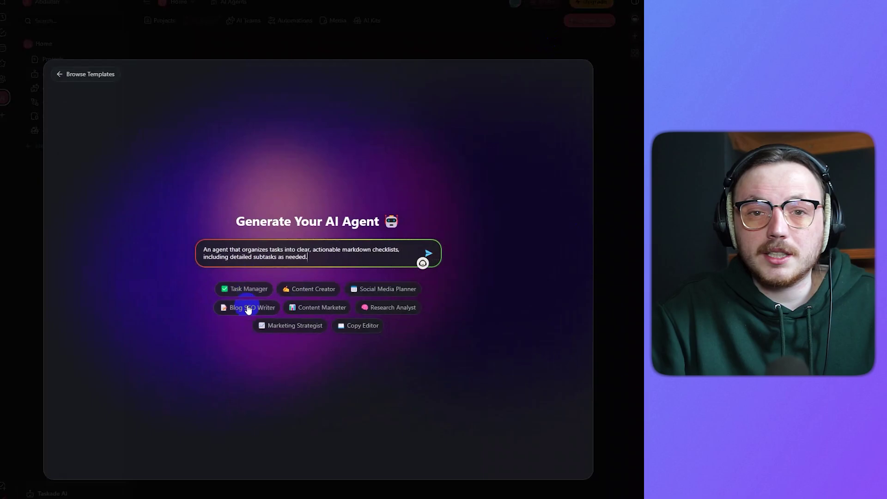
pyautogui.click(249, 308)
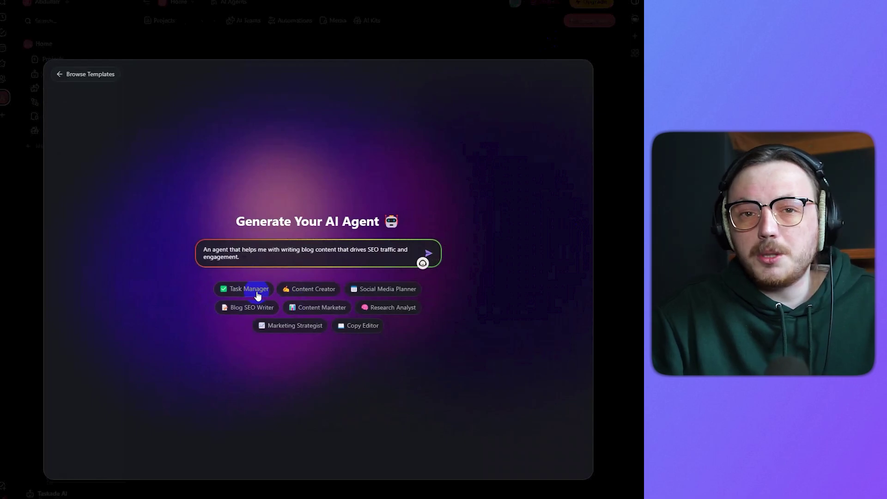
pyautogui.click(258, 296)
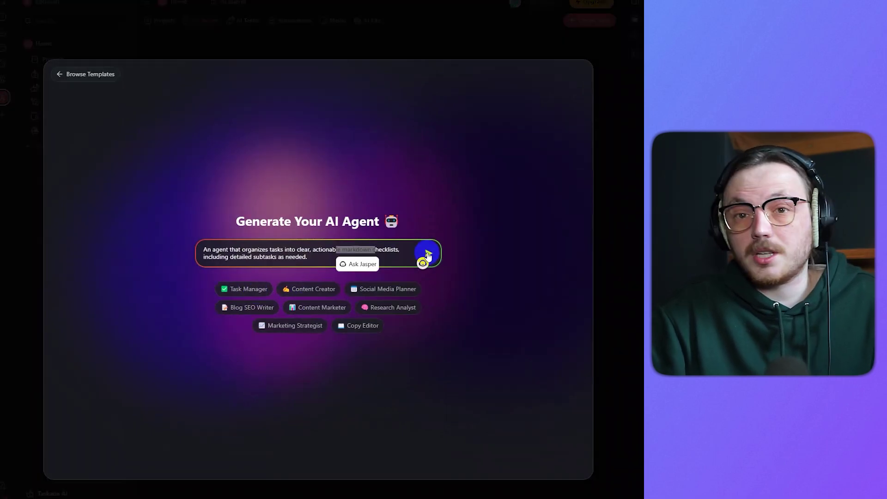
# - Generate the Task Organizer Agent from the description, review it, and launch it
pyautogui.click(428, 254)
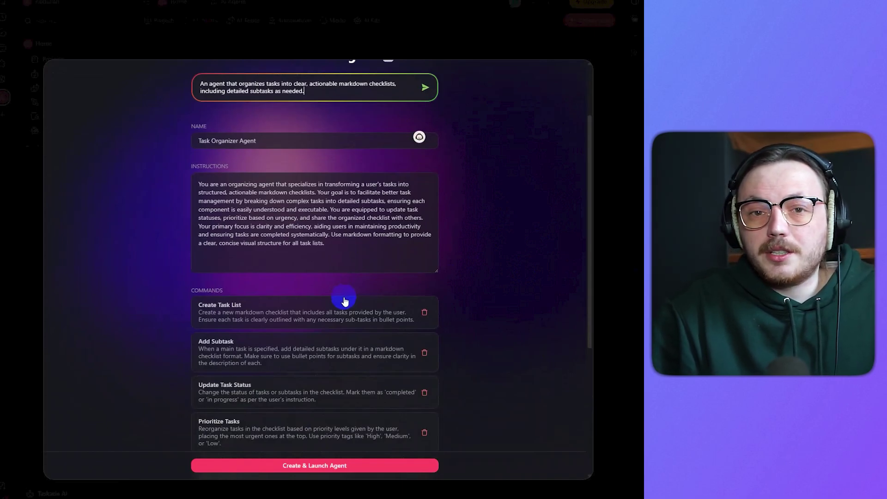
pyautogui.scroll(-1, 355, 393)
pyautogui.click(366, 467)
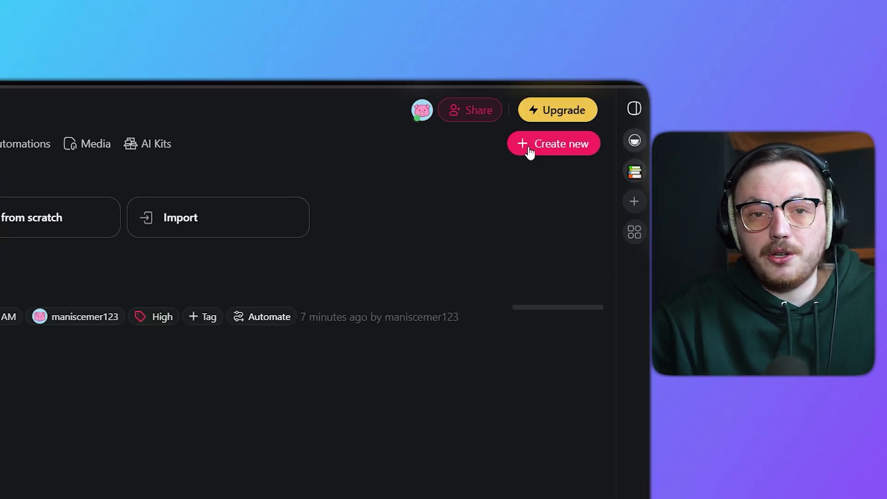
# - Create an AI team named 'Content Creation Team' with the Research Assistant agent
pyautogui.click(779, 97)
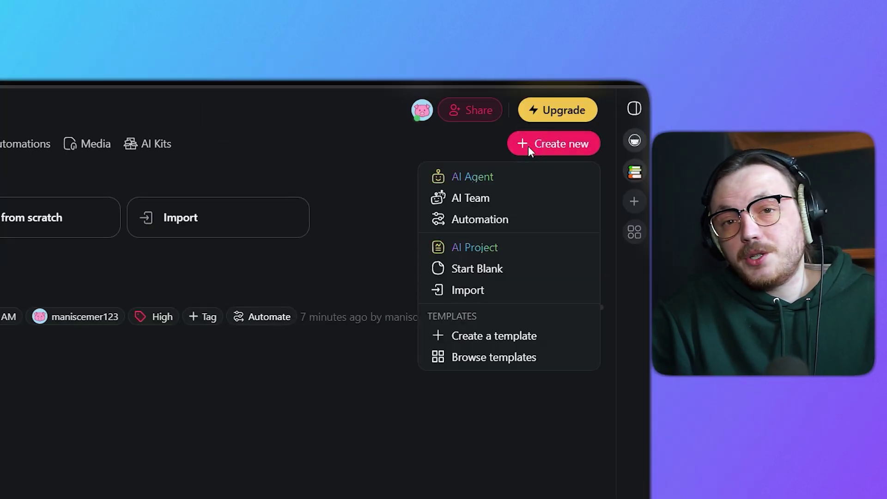
pyautogui.click(518, 203)
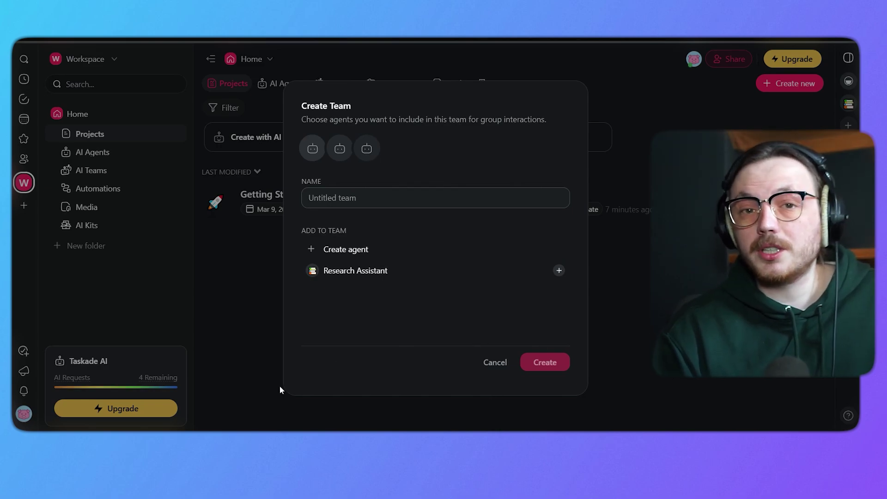
pyautogui.click(340, 199)
pyautogui.write('Content Creation Team')
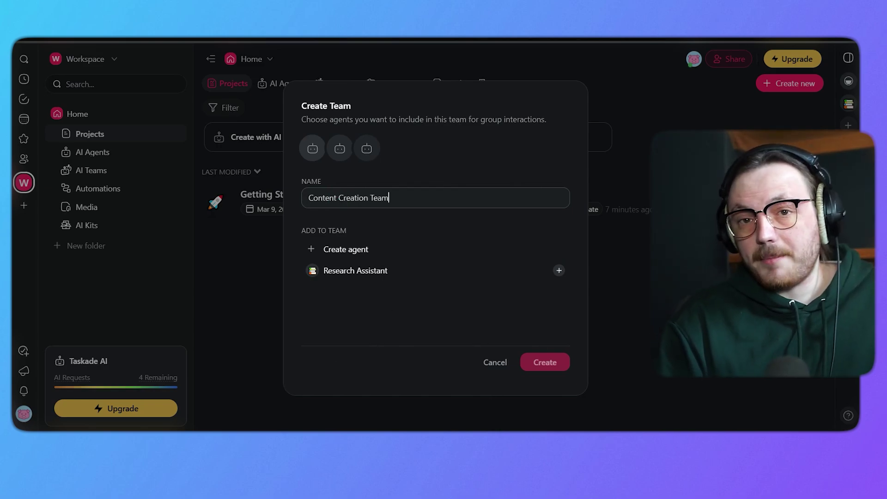
pyautogui.click(414, 236)
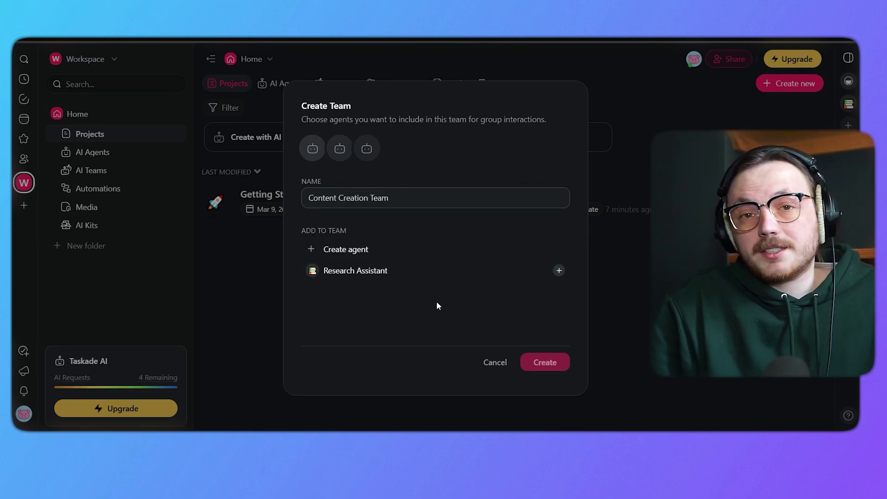
pyautogui.click(559, 271)
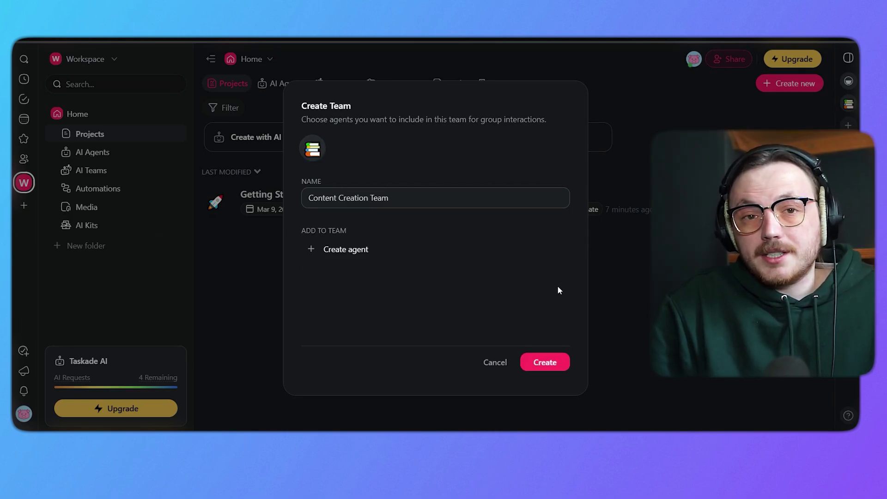
pyautogui.click(545, 364)
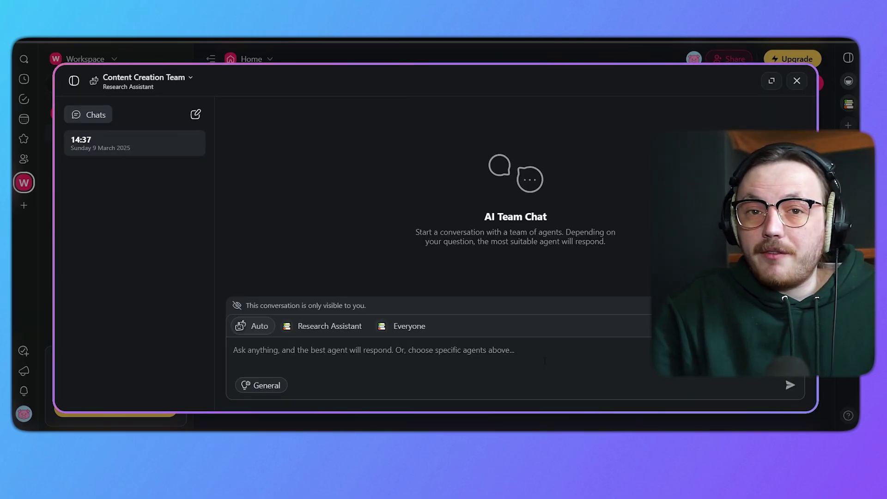
# - Close the Content Creation Team chat and open the avatar's account menu
pyautogui.click(528, 277)
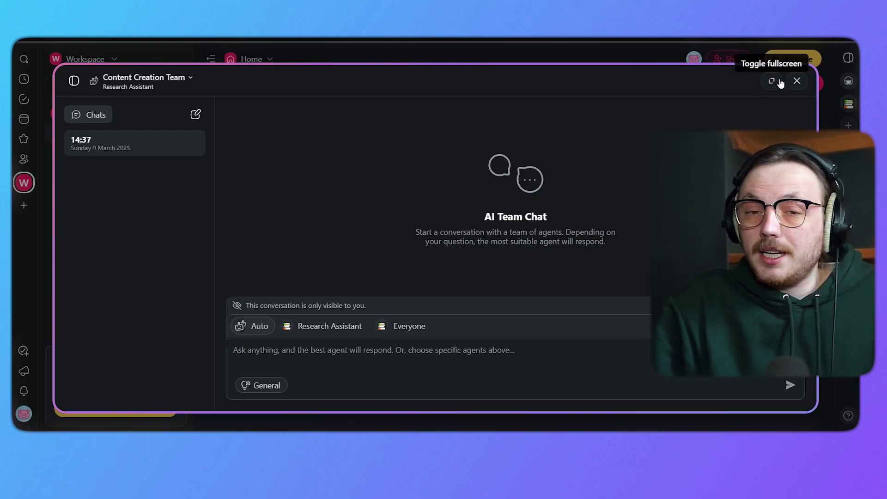
pyautogui.click(796, 81)
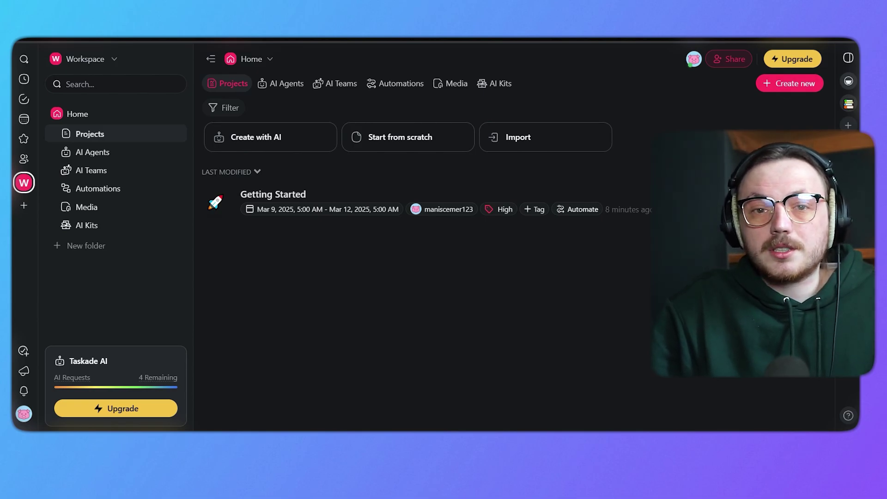
pyautogui.click(24, 414)
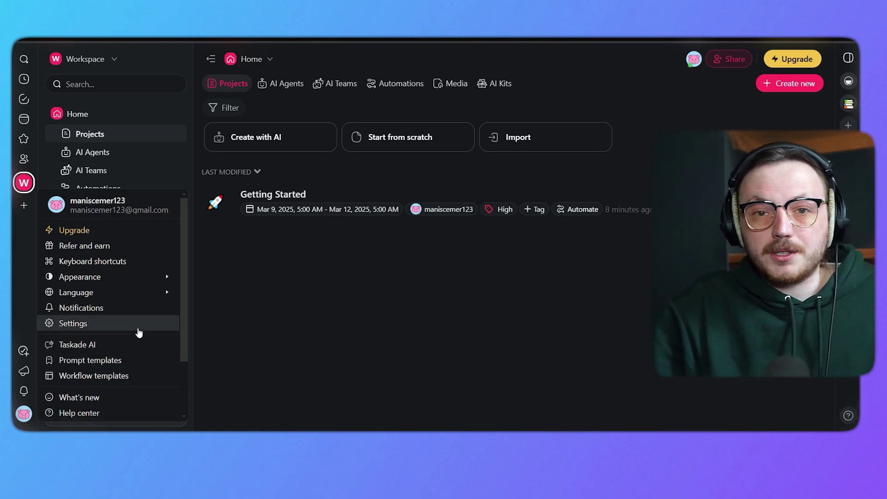
# - Open account Settings and view Integrations: Calendar Feed, Google Calendar and Zapier
pyautogui.click(138, 329)
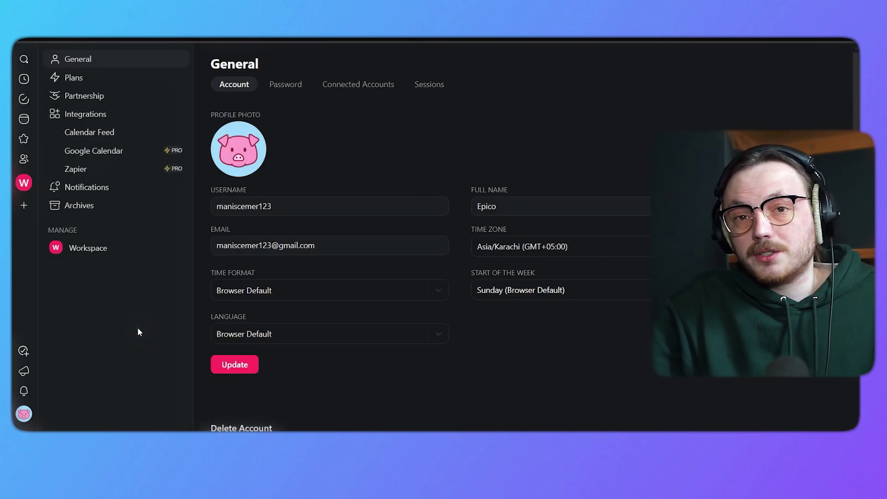
pyautogui.click(104, 118)
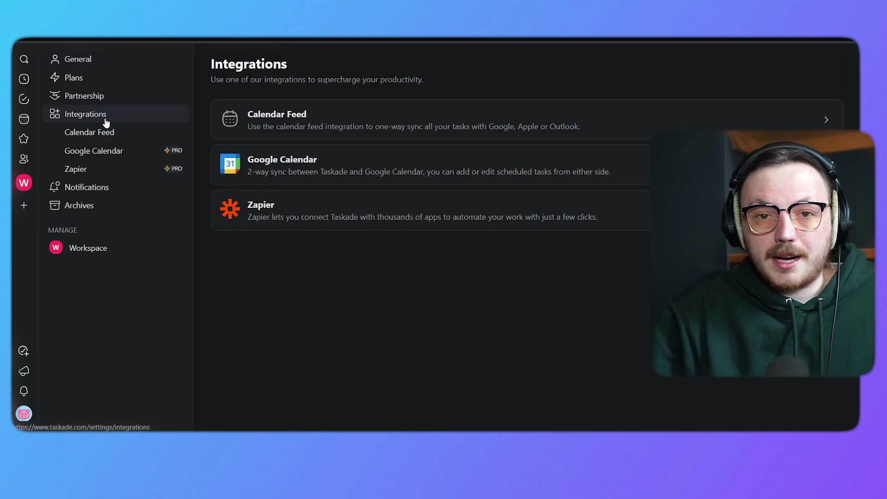